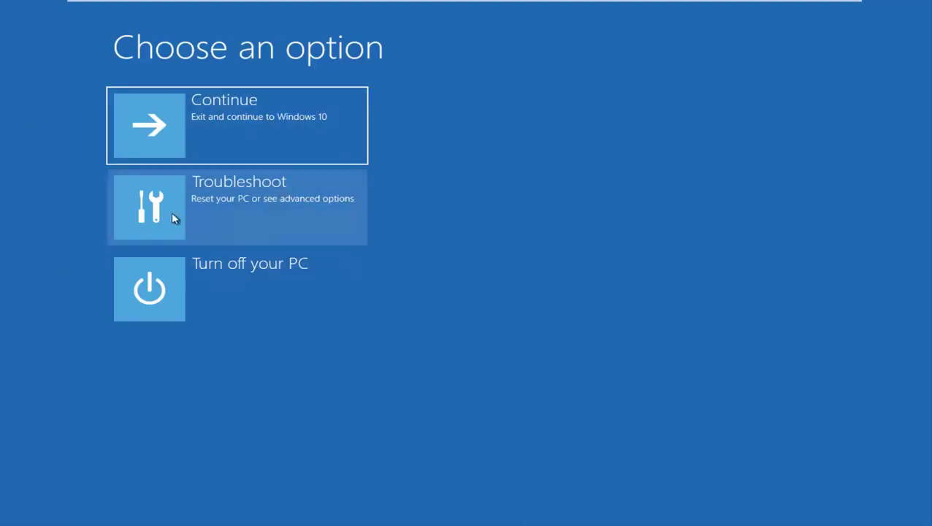
left_click(232, 212)
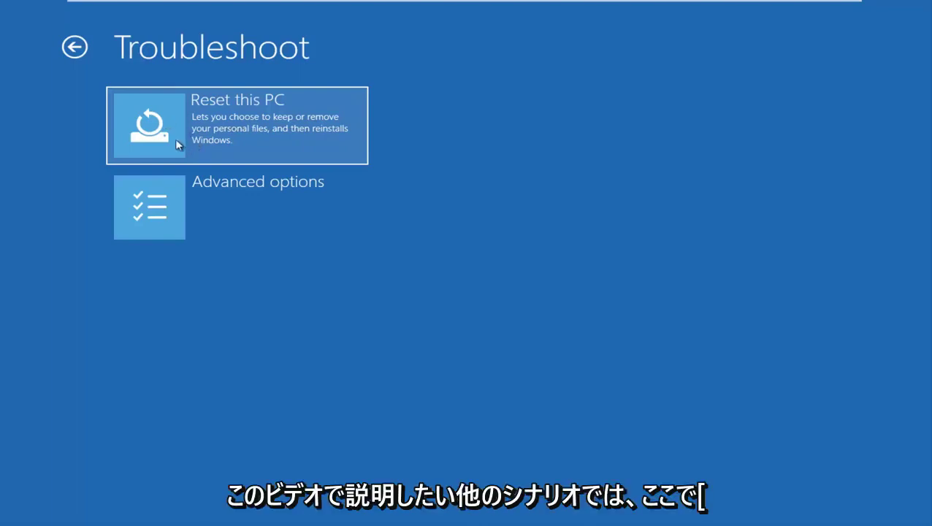
- Go to the Advanced options screen in the Recovery Environment
left_click(180, 204)
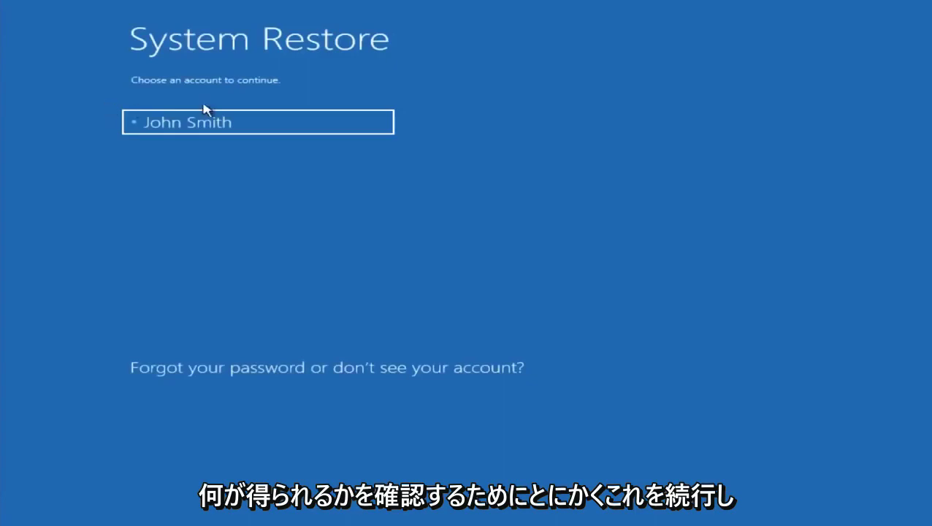
- Choose the user account for System Restore and enter the account password
left_click(266, 125)
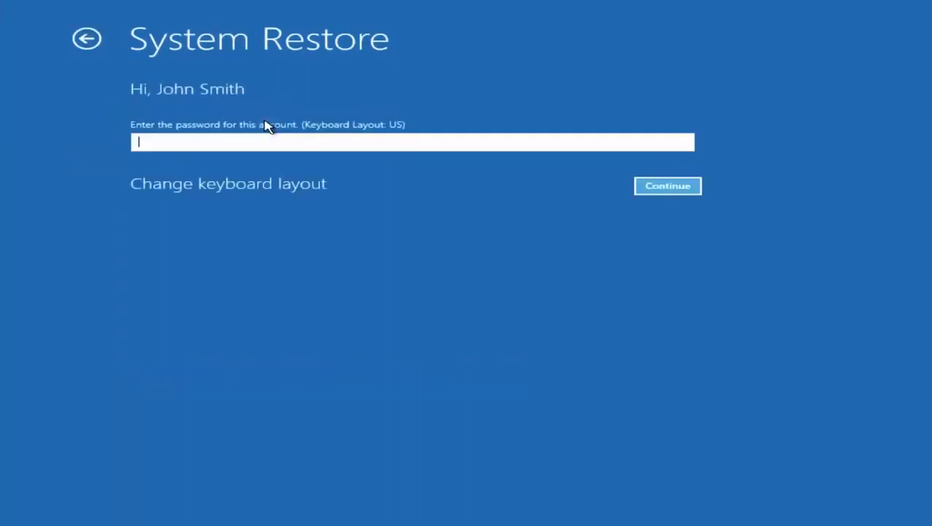
type("********")
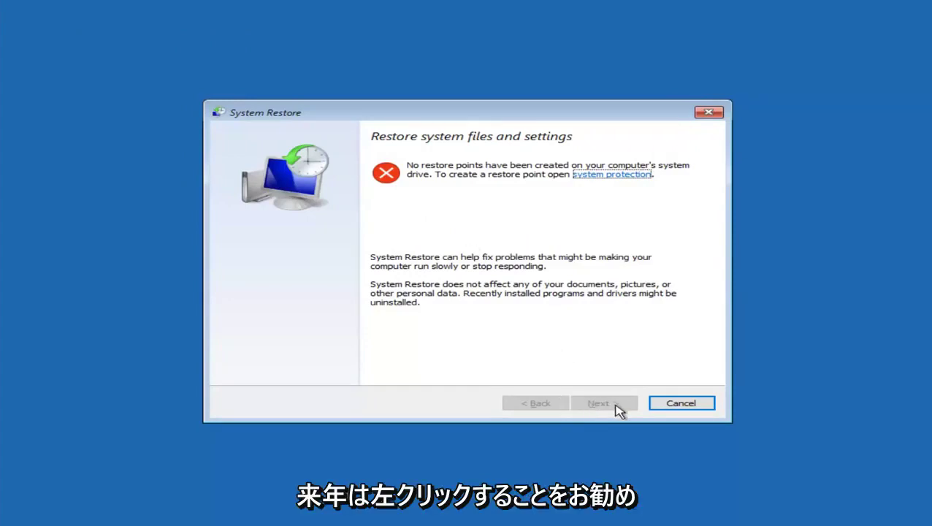
- Cancel System Restore, which found no restore points, and return to Troubleshoot > Advanced options
left_click(684, 406)
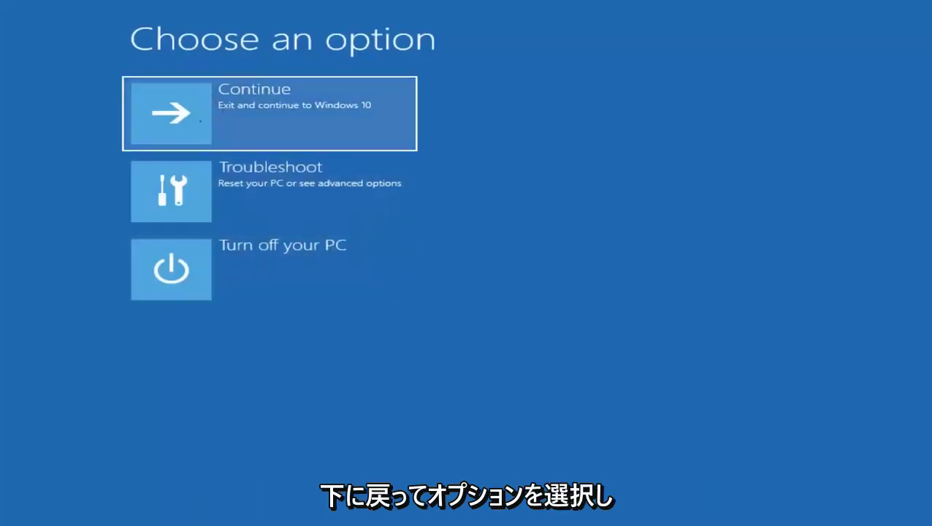
left_click(253, 194)
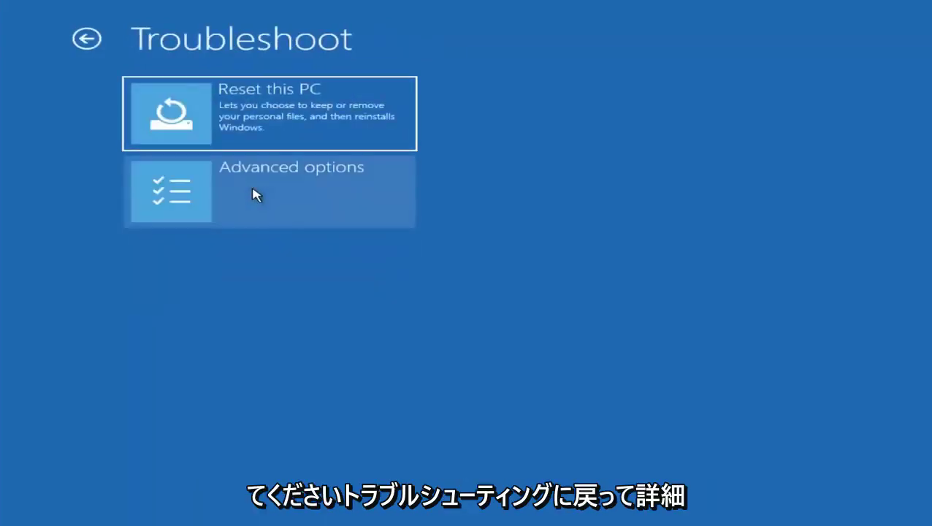
left_click(245, 192)
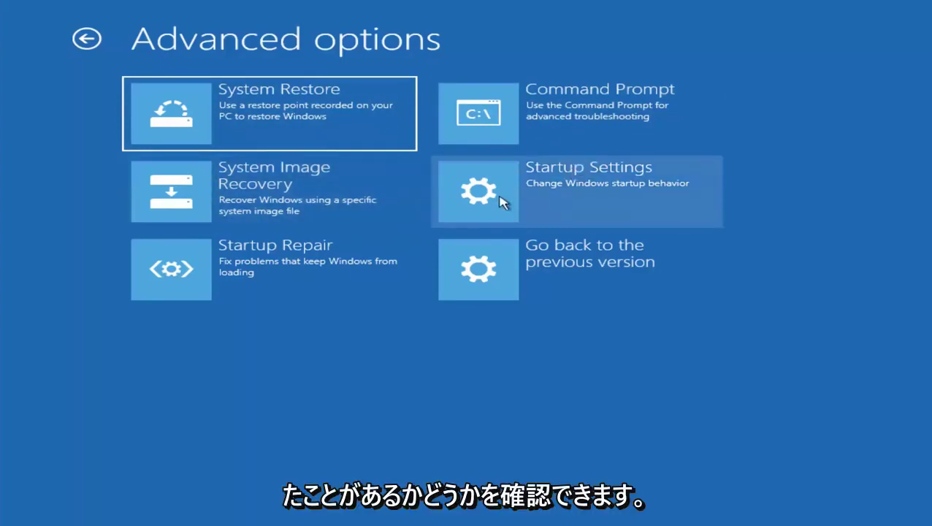
- Go to Startup Settings from the Advanced options screen
left_click(526, 189)
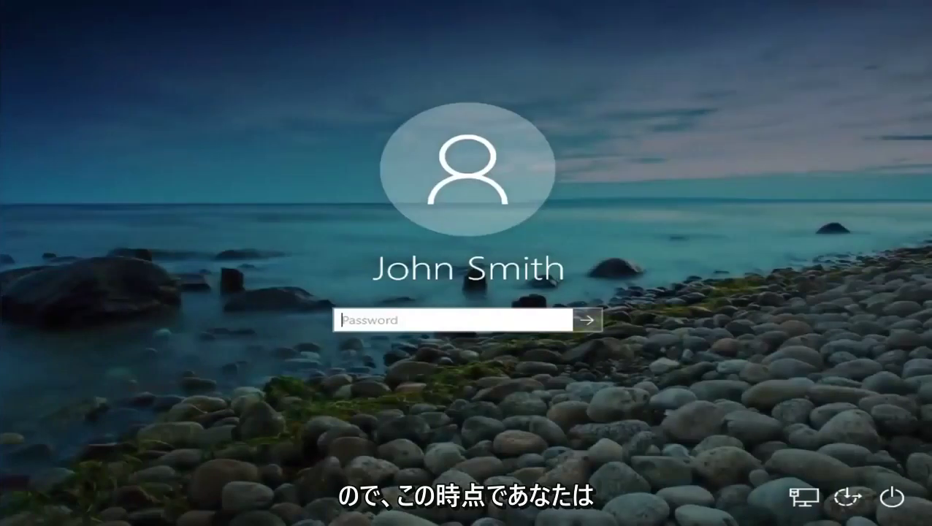
- Sign in to Safe Mode with the account password, then dismiss the Start menu
type("••••••")
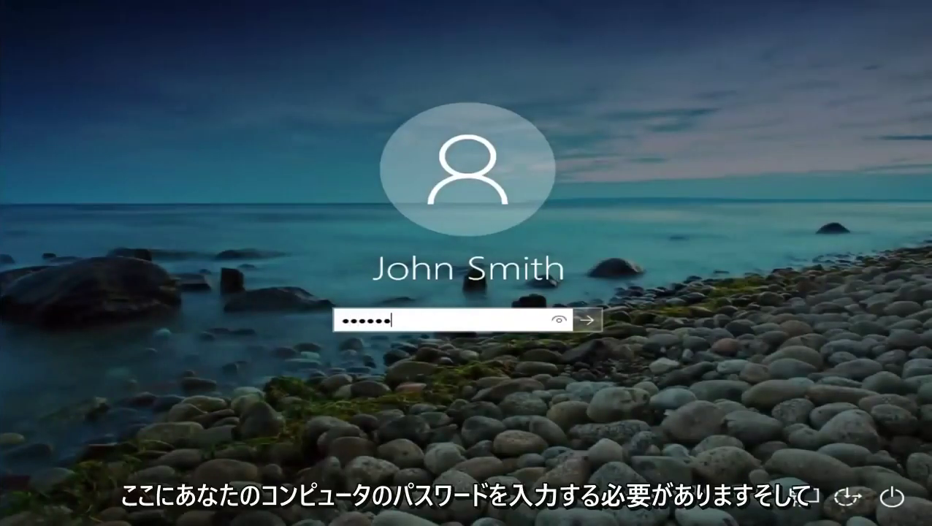
key("Return")
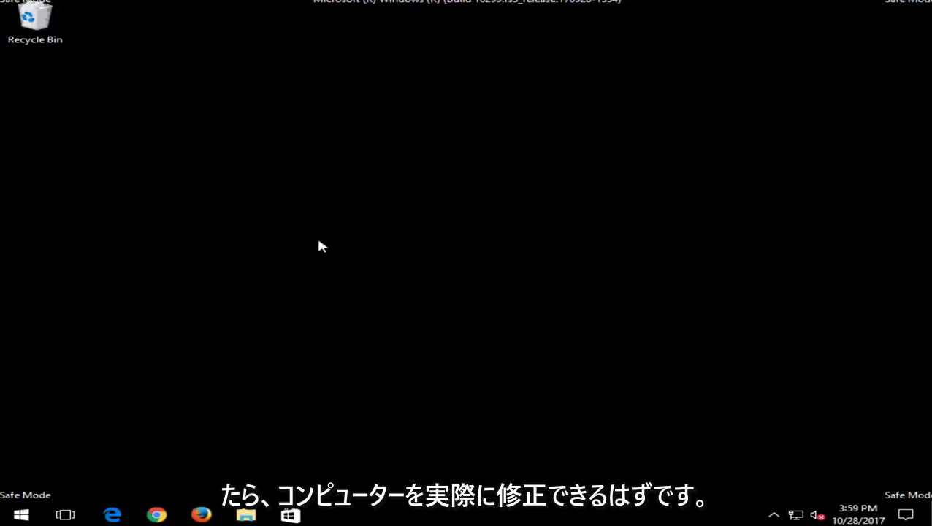
left_click(21, 515)
left_click(763, 142)
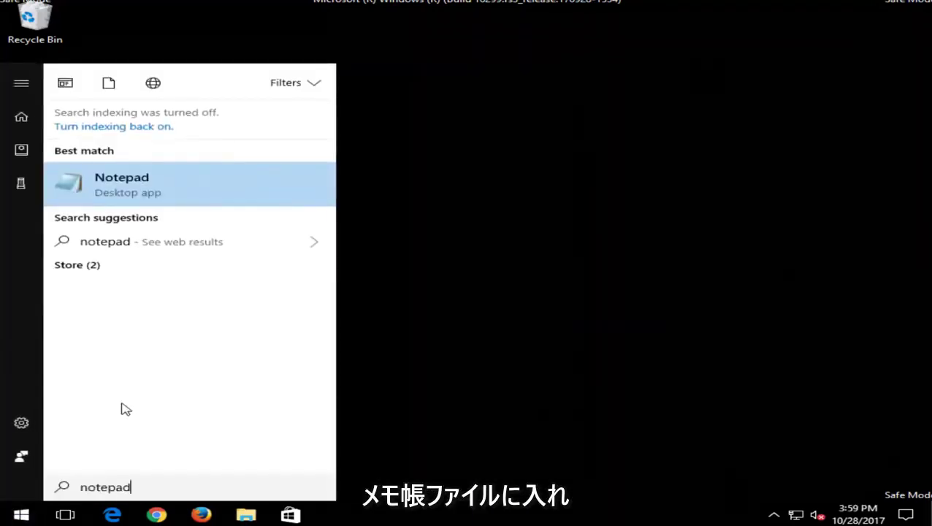
- Launch Notepad from the search results and place its window at the top-left
left_click(130, 187)
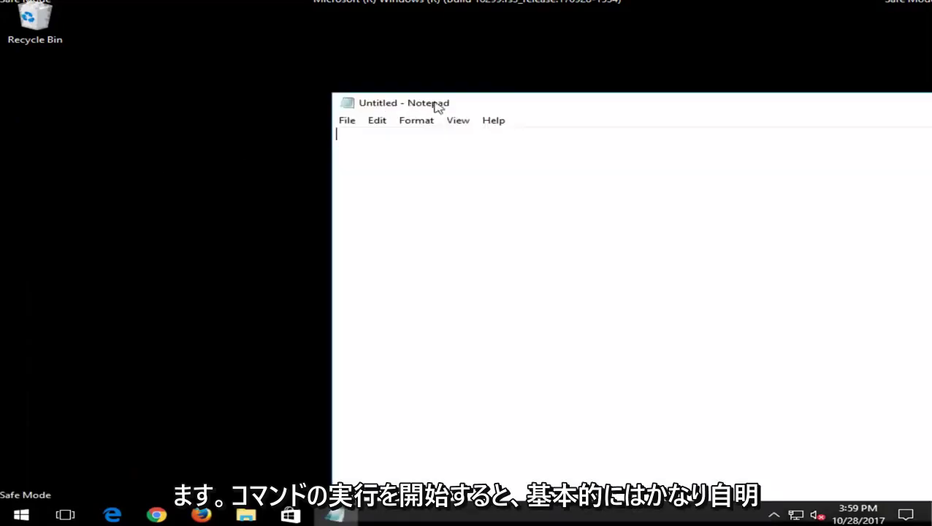
left_click_drag(510, 95, 239, 61)
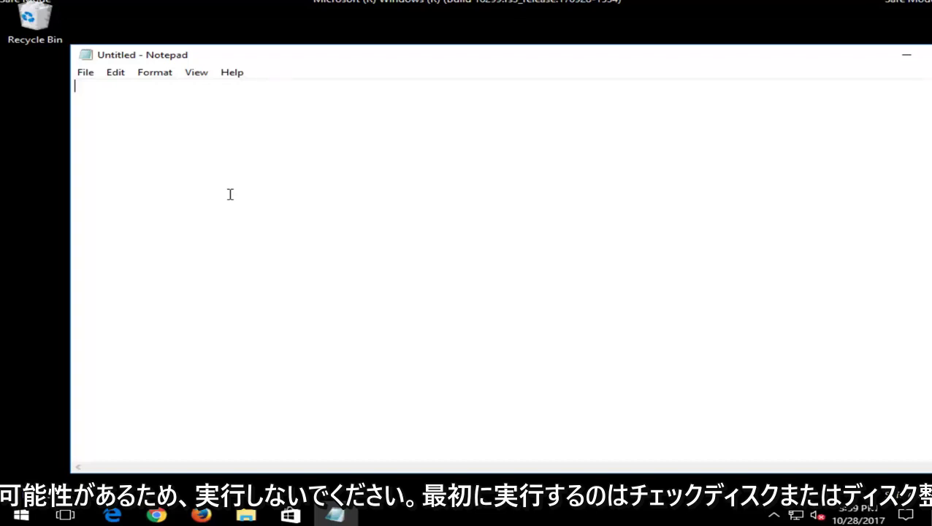
- Write 'Chkdsk /f /r' and 'sfc /scannow' on separate lines, then move the note right
type("C")
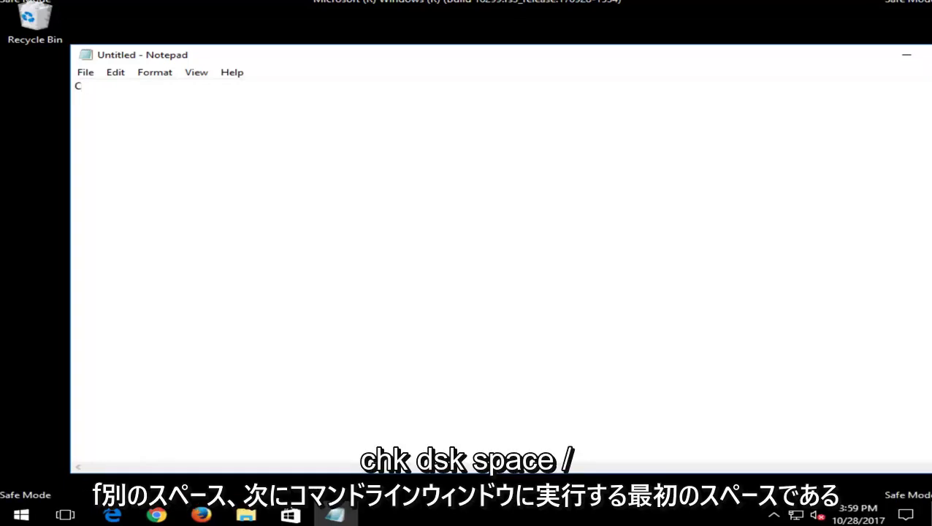
type("hkdsk /f /r")
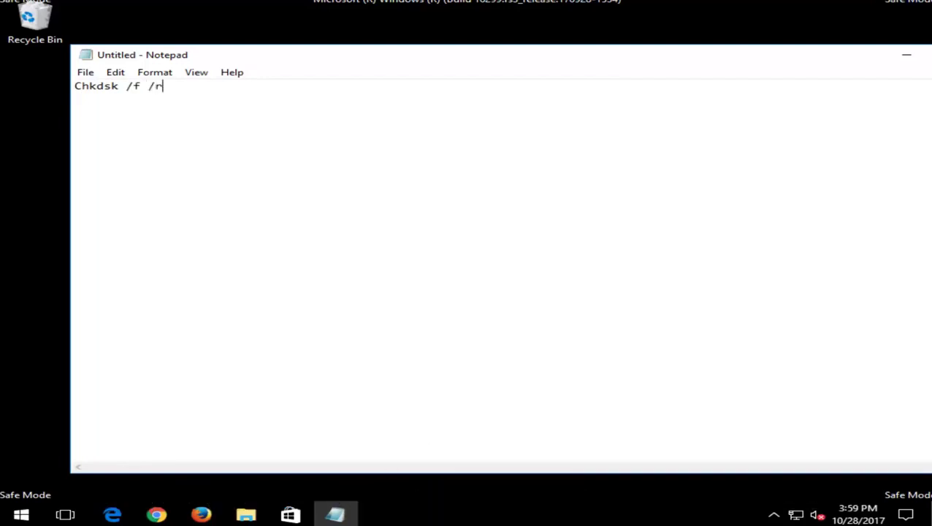
key("Return")
key("Return")
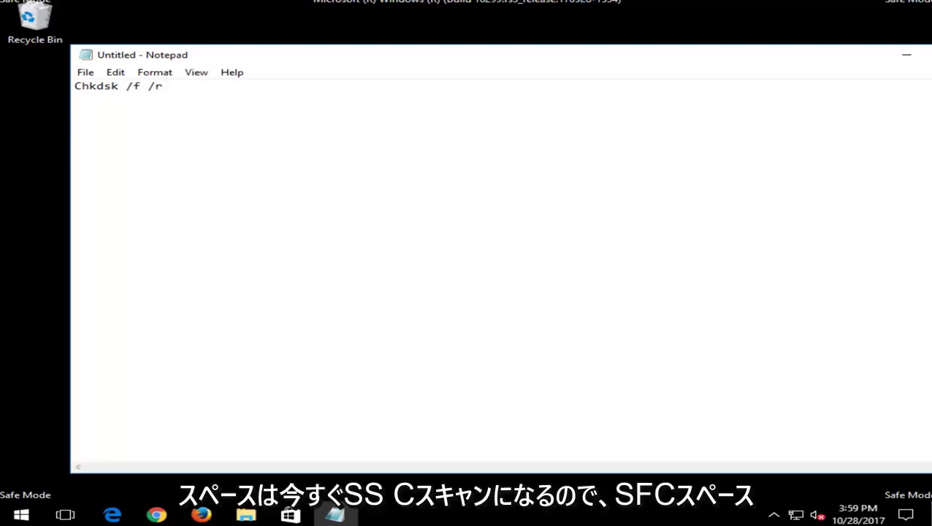
type("sfc /scannow")
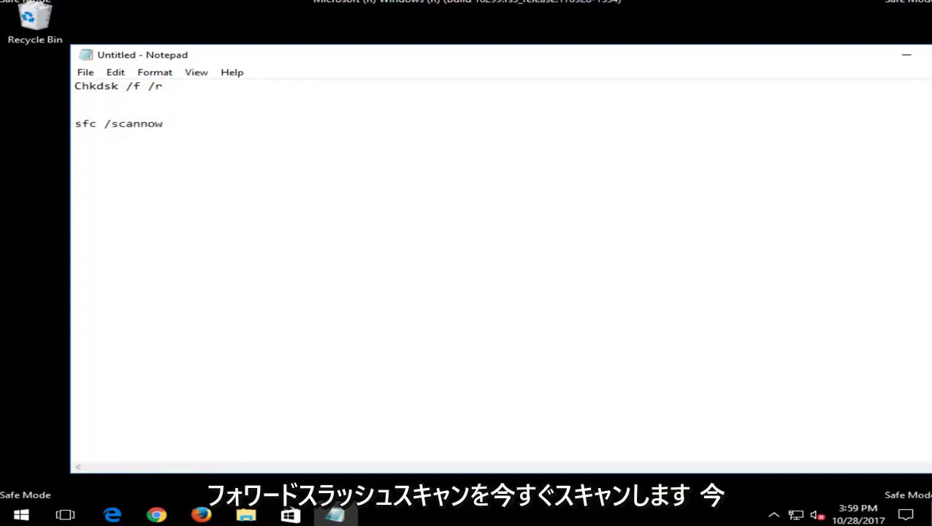
left_click_drag(306, 60, 568, 56)
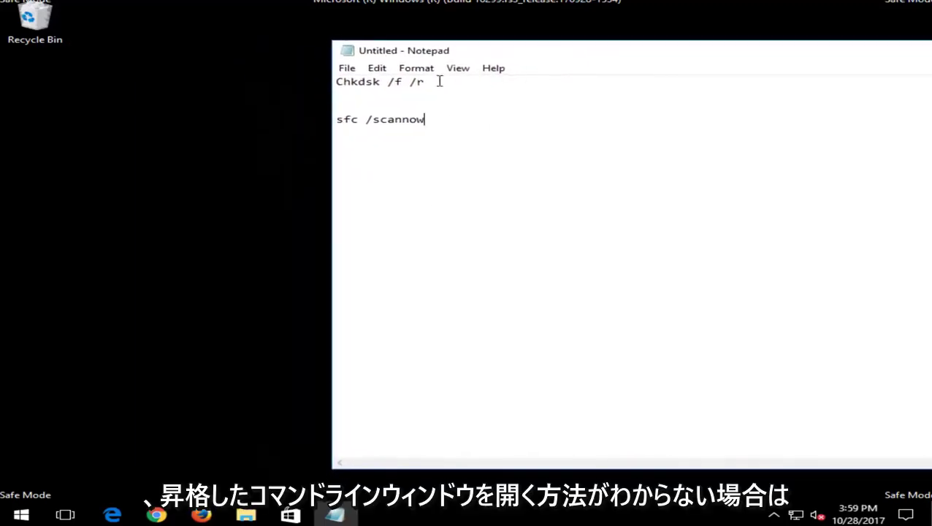
- Start 'command prompt' as administrator from a Start search and place it beside the note
left_click(22, 516)
type("command prompt")
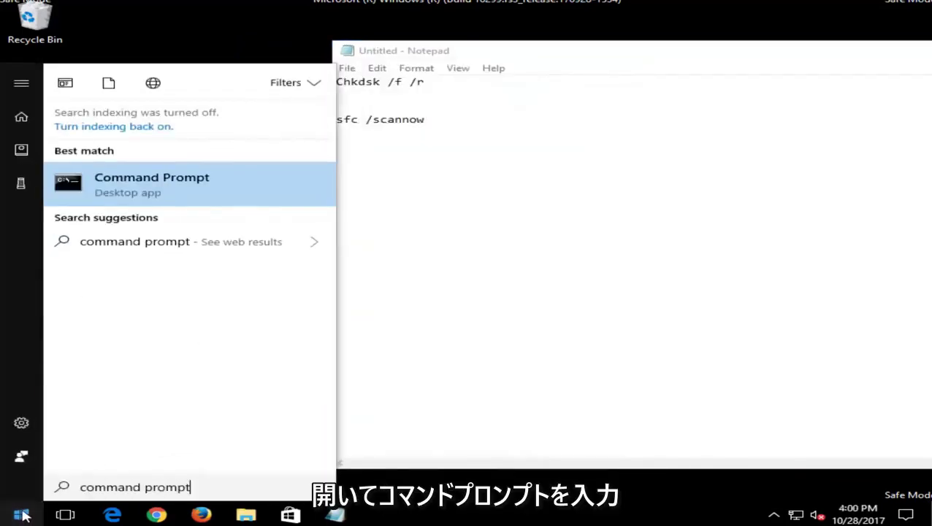
right_click(142, 193)
left_click(176, 209)
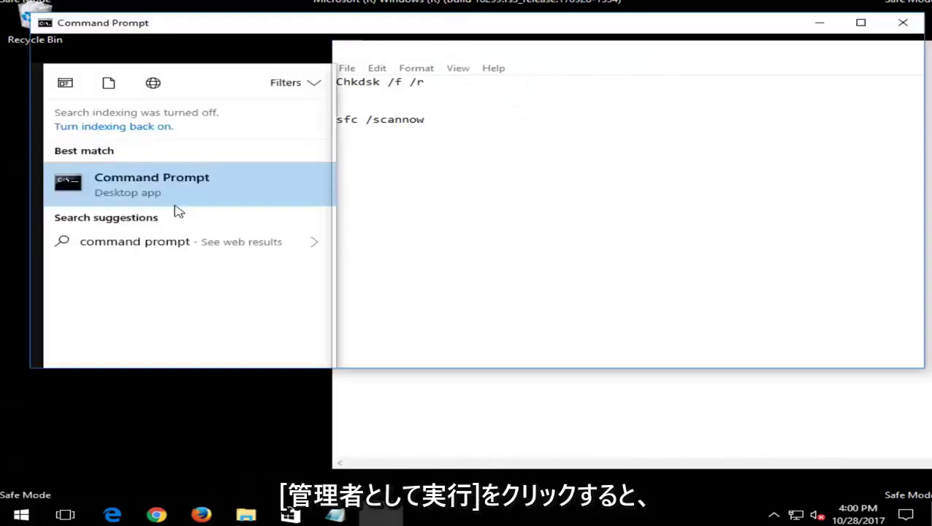
left_click_drag(280, 25, 322, 50)
- Copy the Chkdsk /f /r line from the Notepad note
left_click(511, 432)
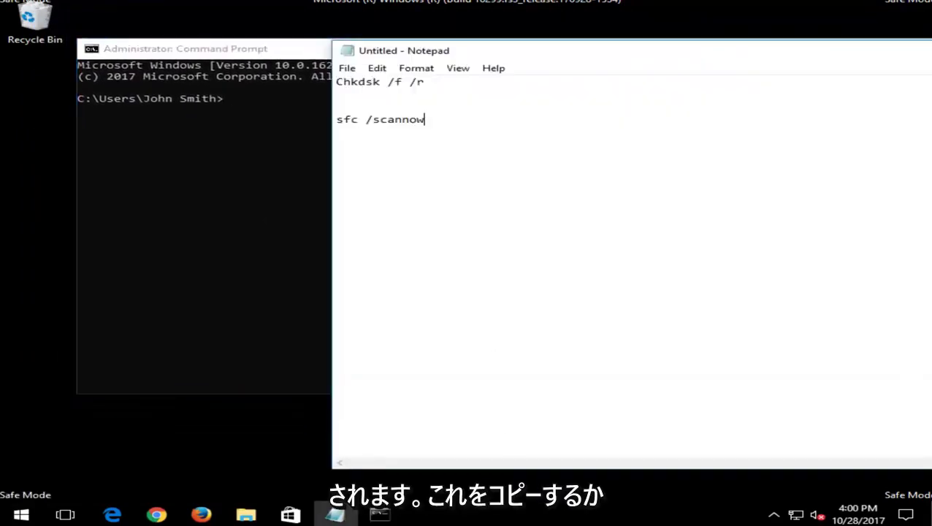
left_click_drag(443, 88, 300, 82)
right_click(360, 76)
left_click(374, 120)
- Paste Chkdsk /f /r at the administrator prompt through the title-bar Edit menu
left_click(281, 52)
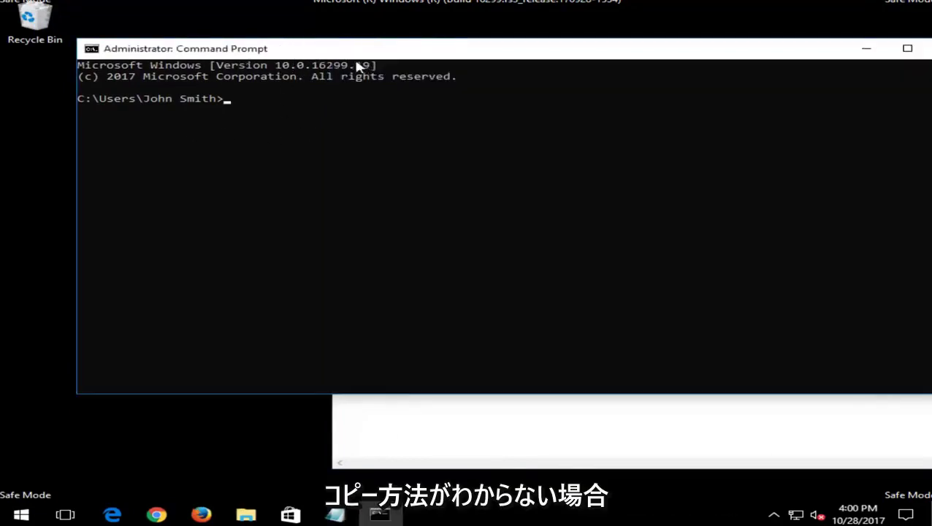
left_click(606, 411)
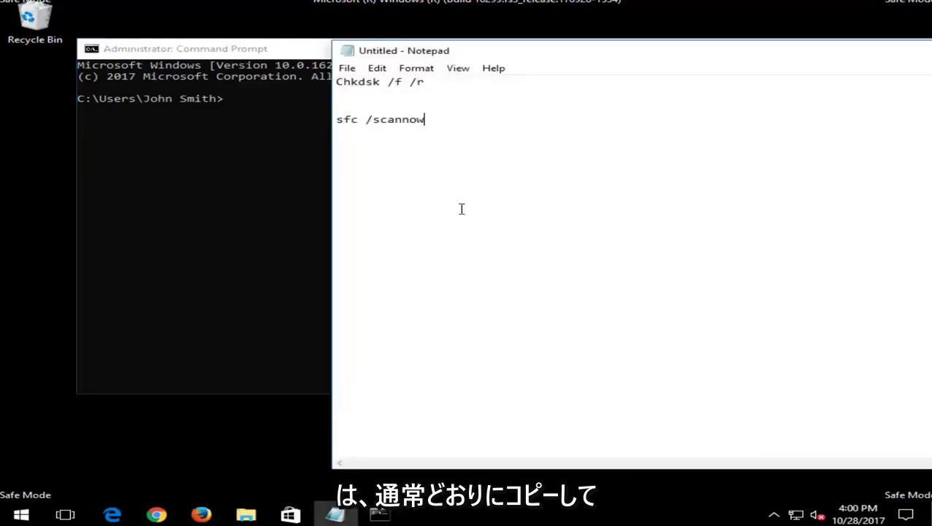
left_click(252, 50)
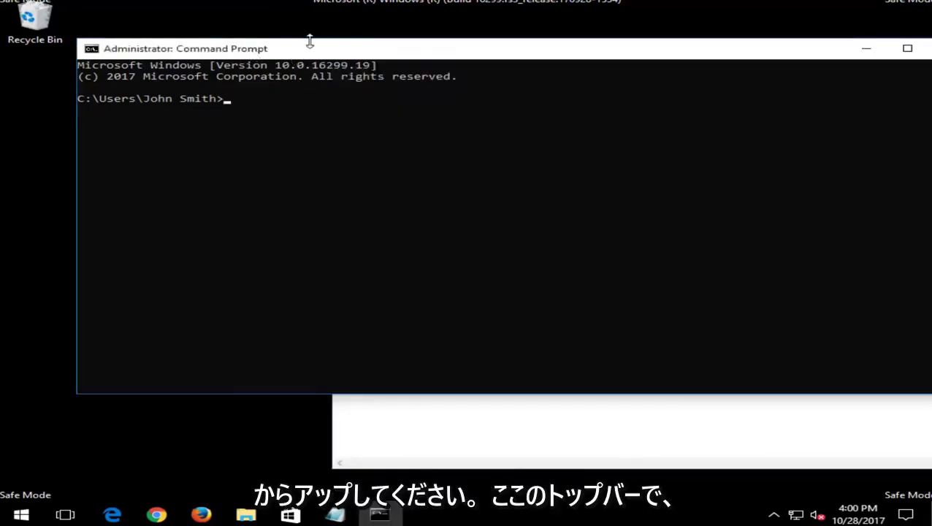
right_click(336, 52)
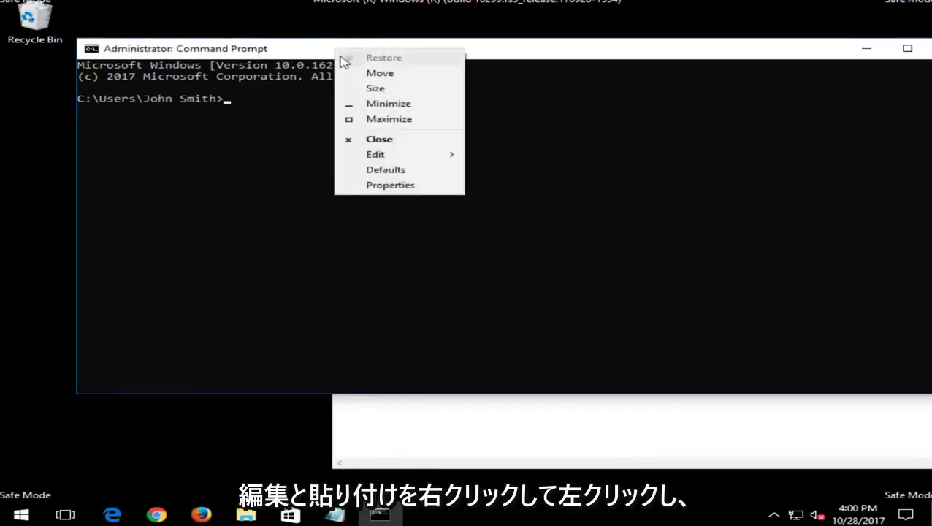
mouse_move(385, 157)
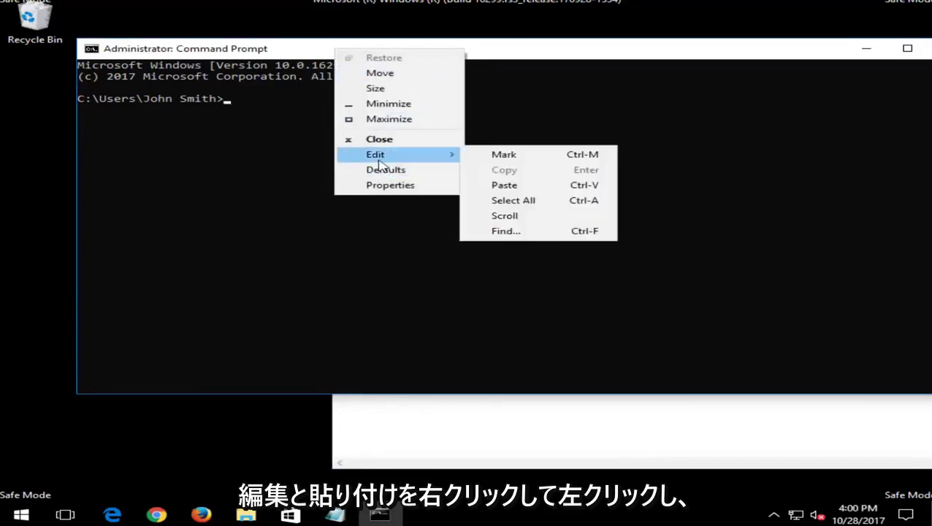
left_click(517, 184)
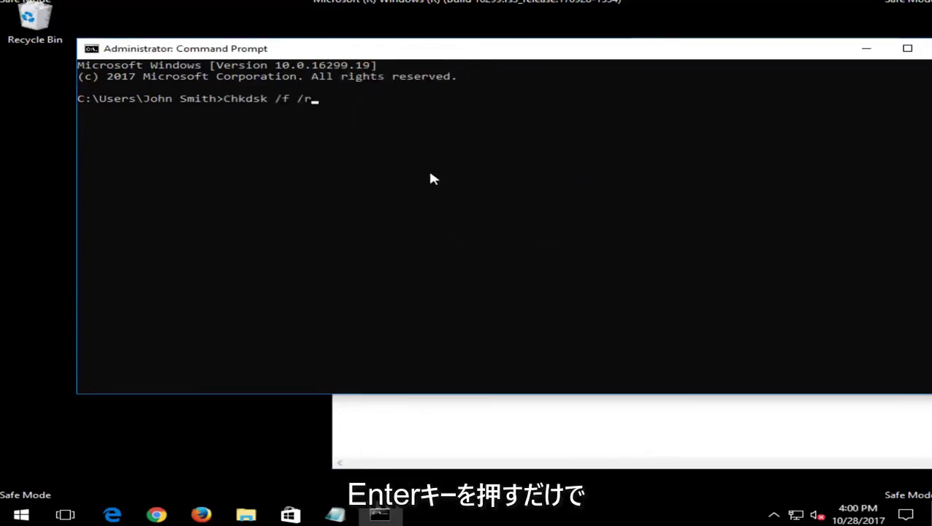
- Run Chkdsk /f /r and answer y to schedule the disk check for next restart
key("Return")
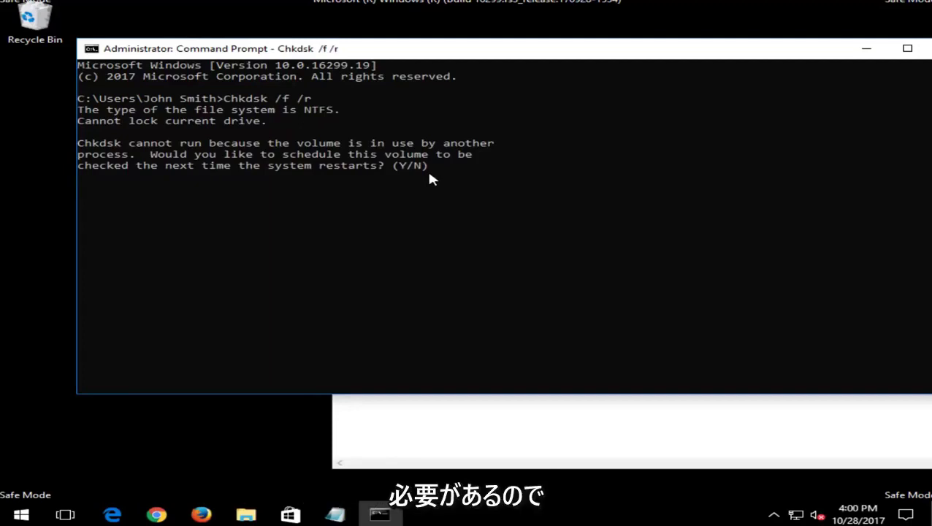
type("y")
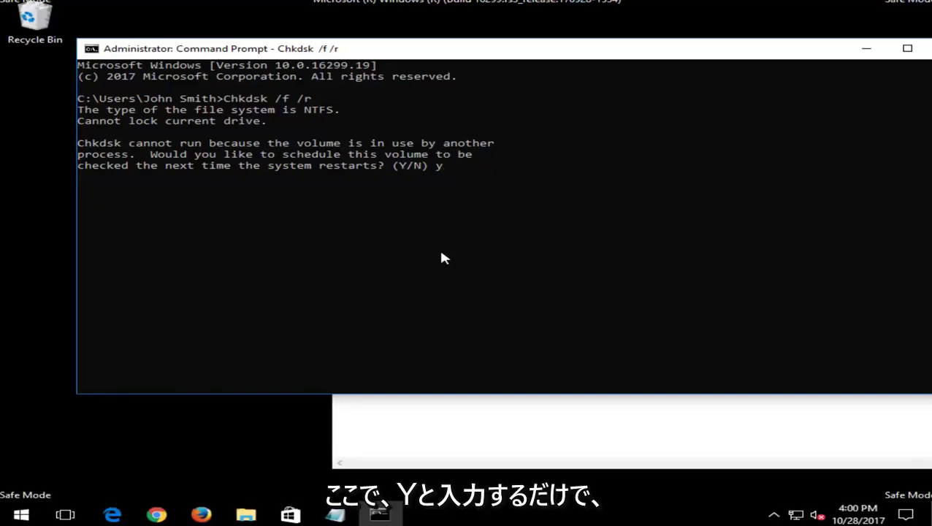
key("Return")
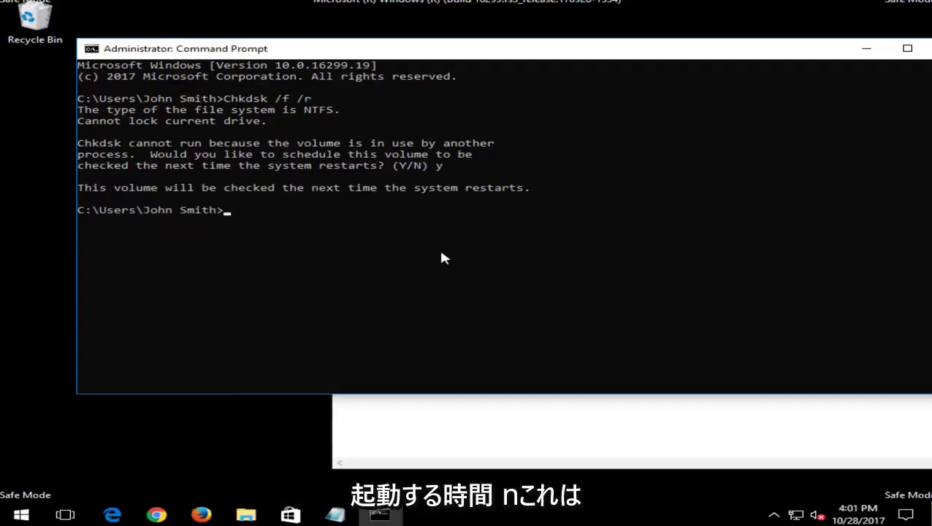
left_click(381, 438)
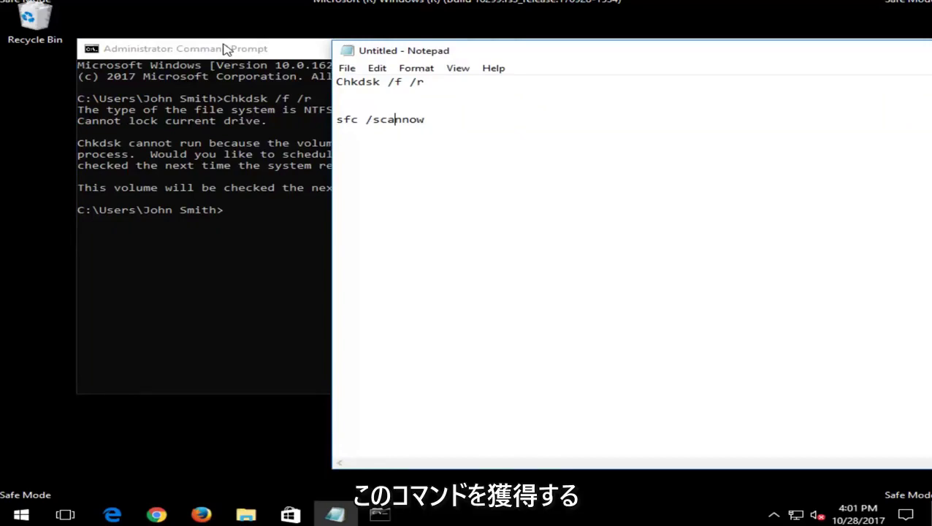
left_click(225, 49)
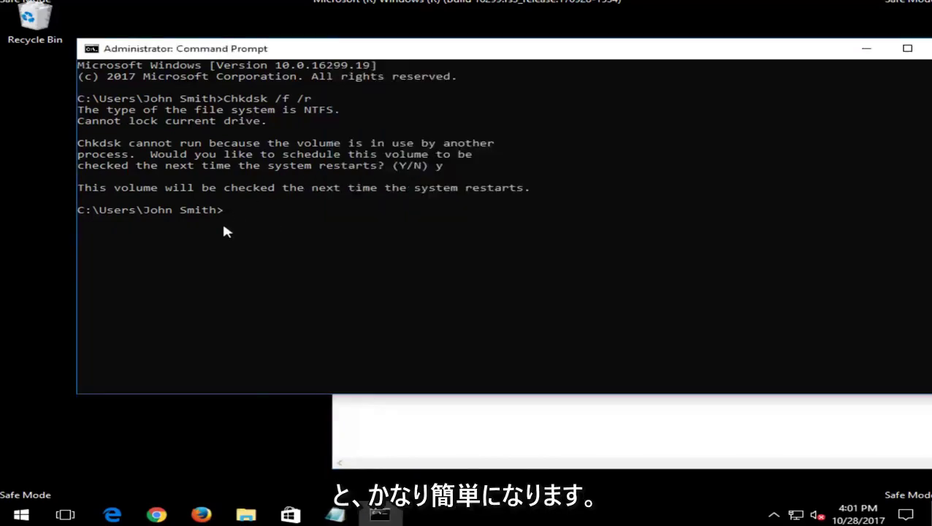